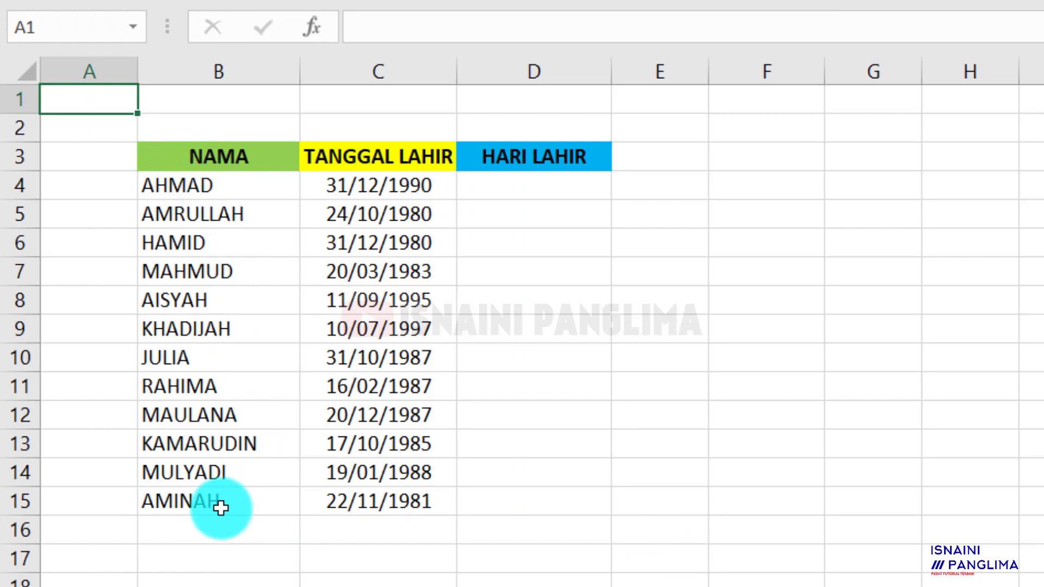
Enter =TEXT(C4;"DDDD") in D4 so it shows Monday for the first birth date
{"action": "left_click", "coordinate": [348, 184]}
{"action": "key", "text": "ctrl+shift+Down"}
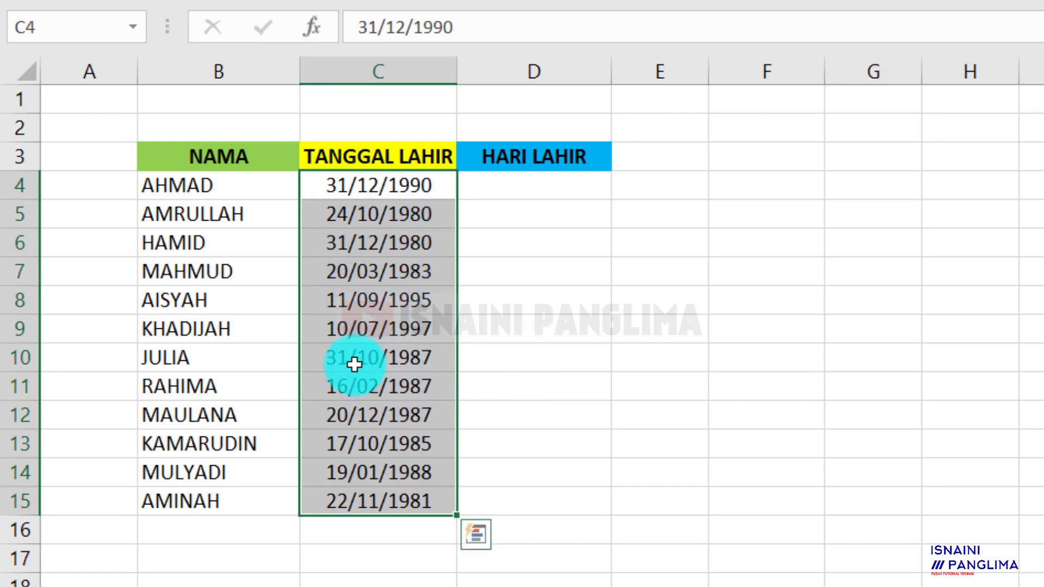
{"action": "left_click", "coordinate": [544, 187]}
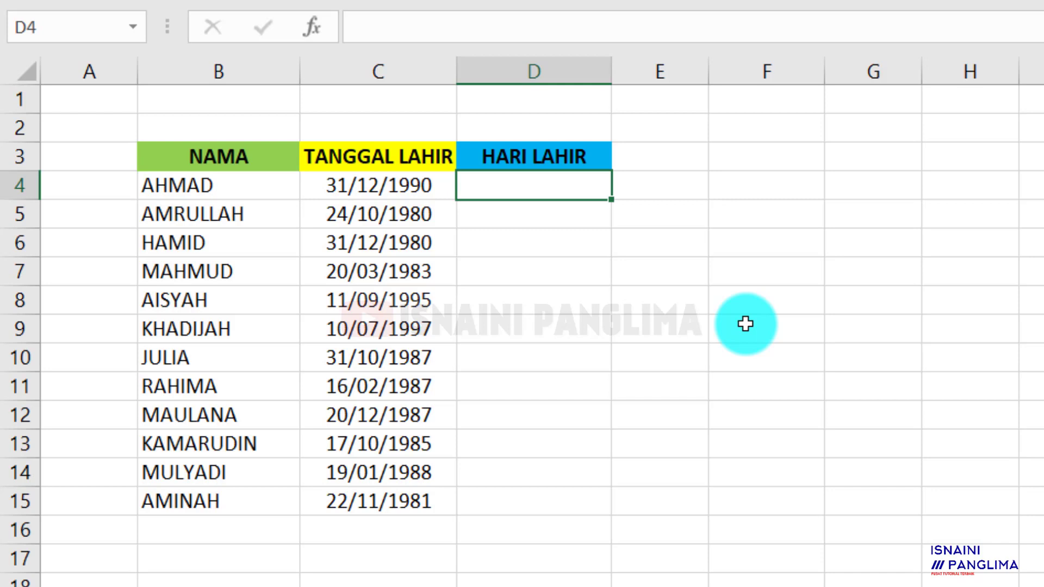
{"action": "type", "text": "=TEX"}
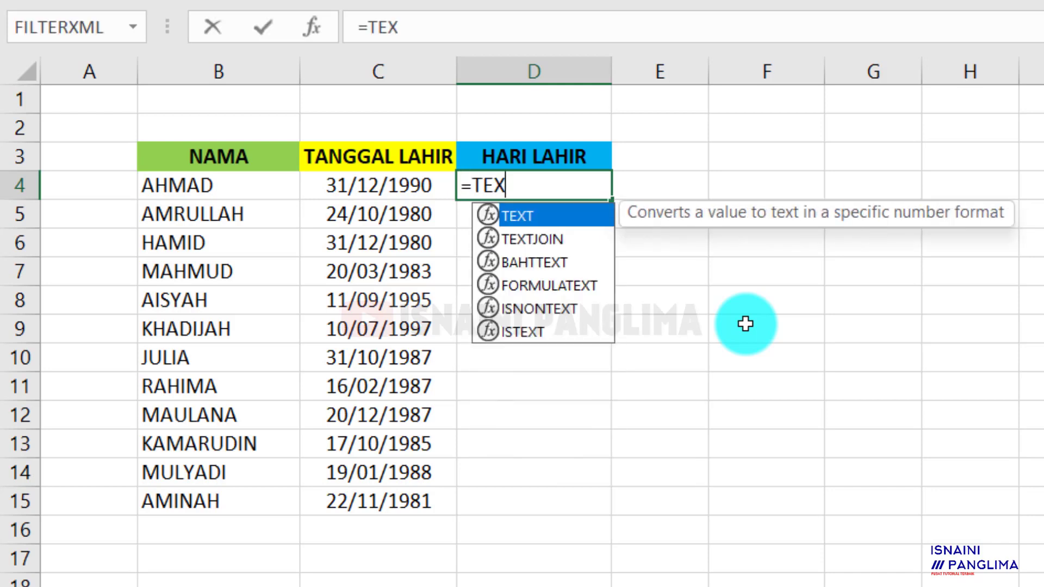
{"action": "key", "text": "Tab"}
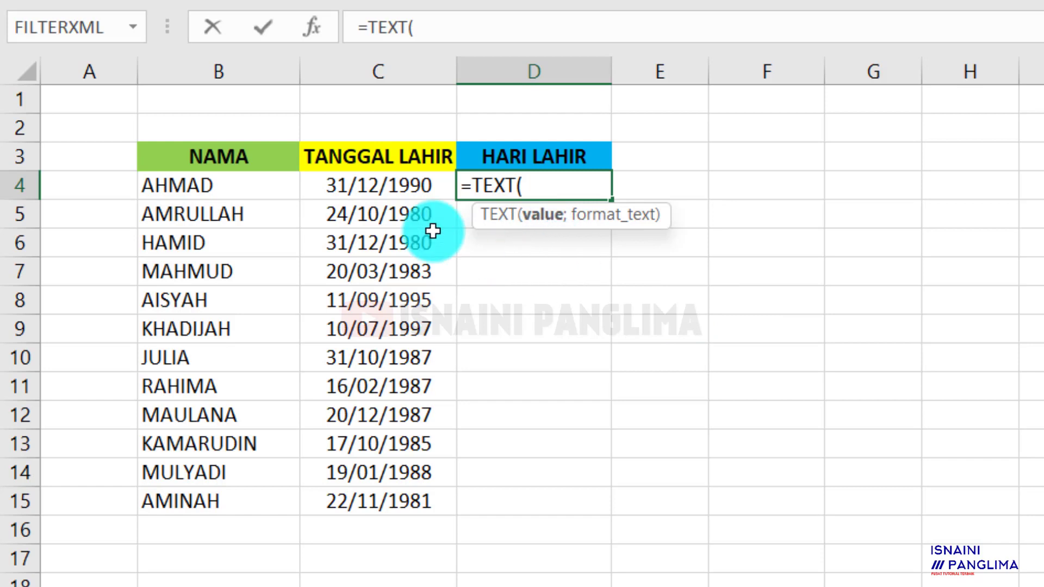
{"action": "left_click", "coordinate": [366, 187]}
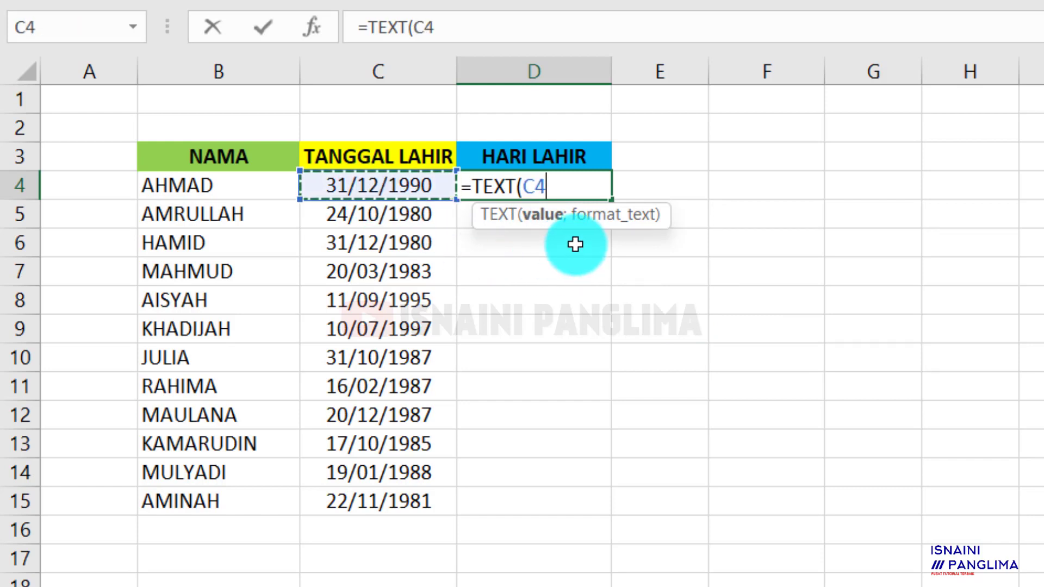
{"action": "type", "text": ";"}
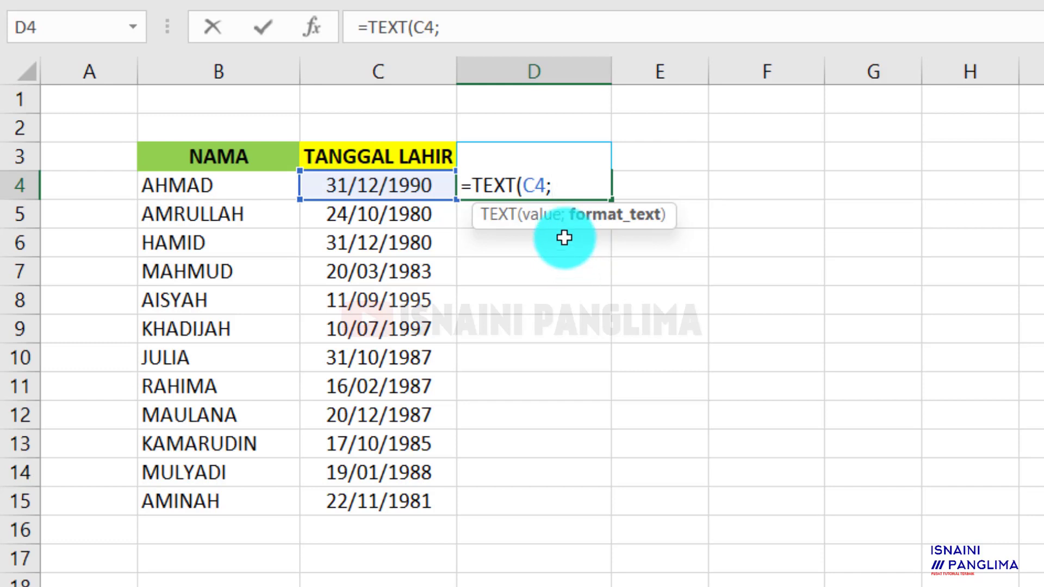
{"action": "type", "text": "\""}
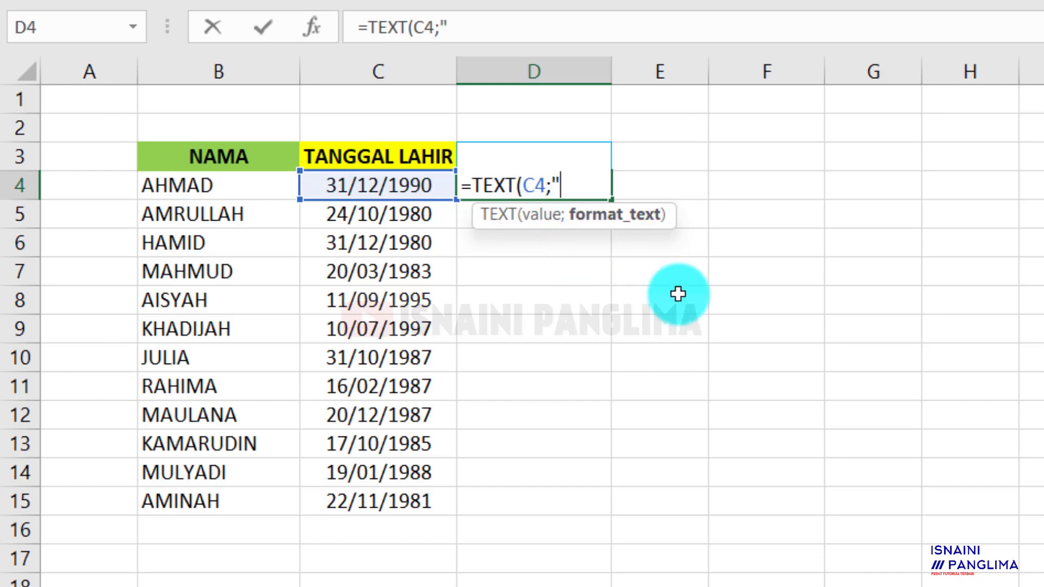
{"action": "type", "text": "D"}
{"action": "type", "text": "DDD"}
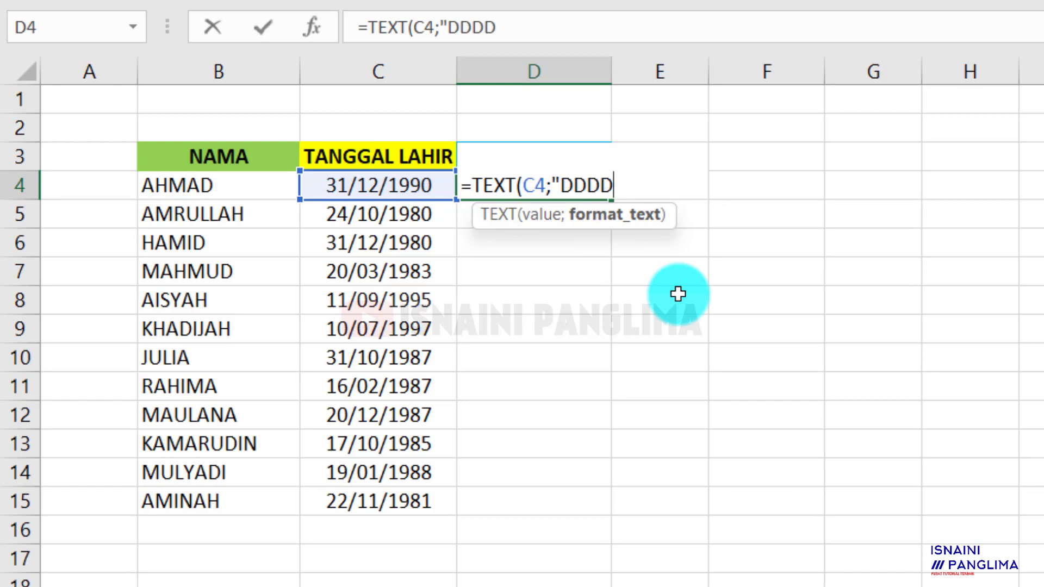
{"action": "type", "text": "\")"}
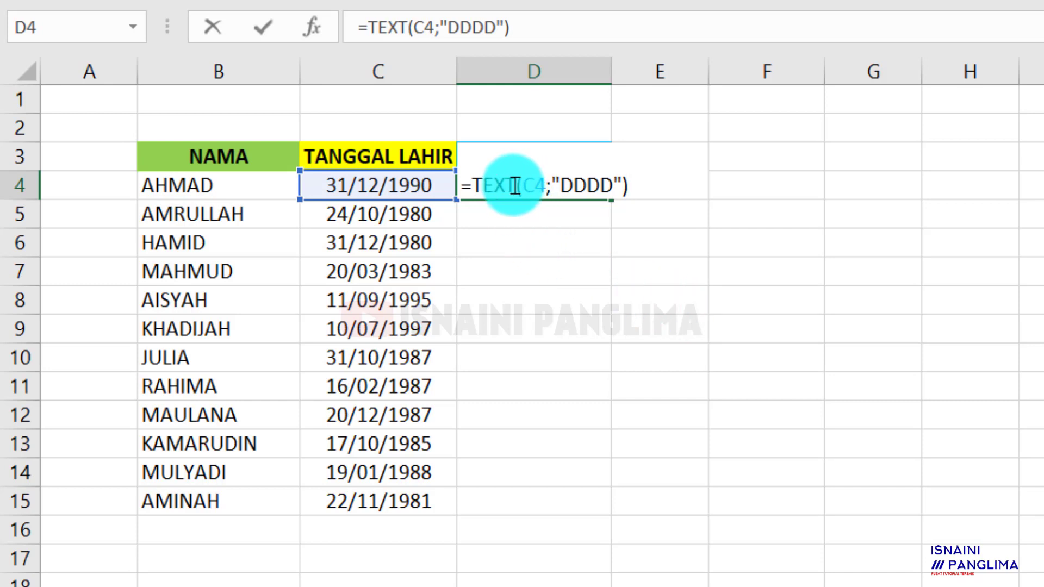
{"action": "key", "text": "Return"}
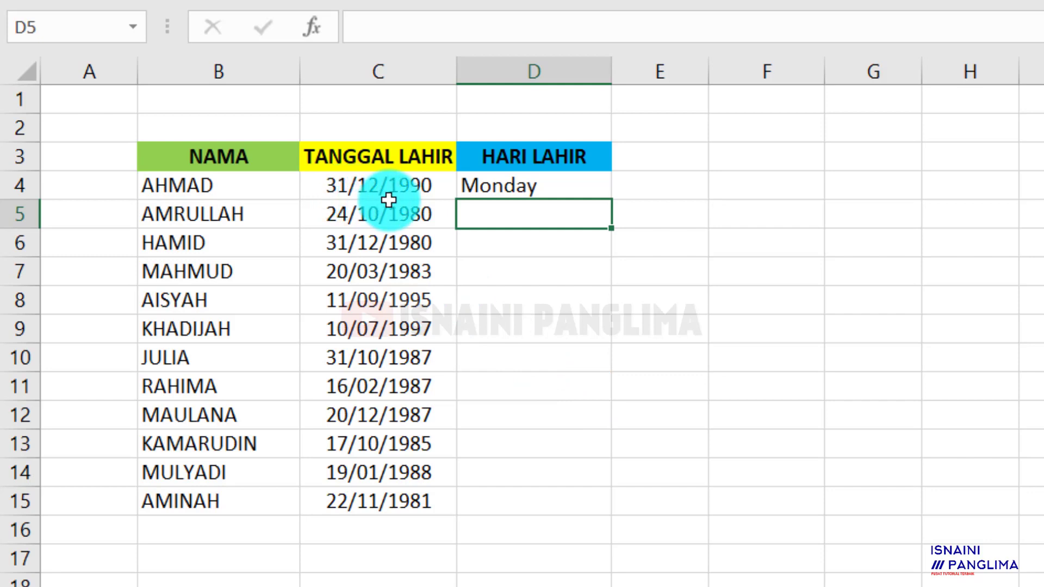
Fill D4's =TEXT(C4;"DDDD") formula down to D15 for every birth date
{"action": "left_click", "coordinate": [522, 186]}
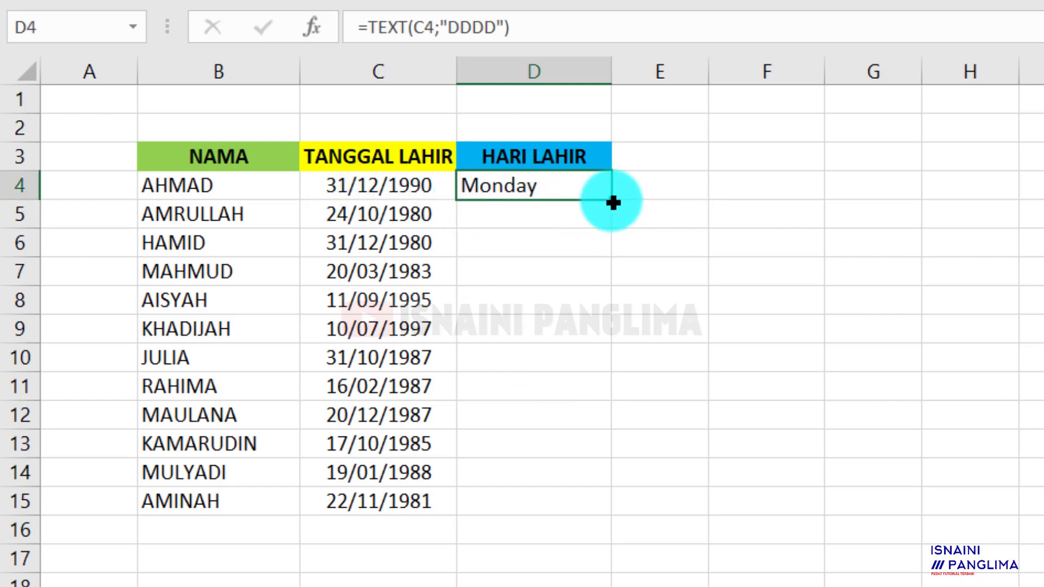
{"action": "left_click_drag", "start_coordinate": [613, 203], "coordinate": [594, 520]}
{"action": "key", "text": "Left"}
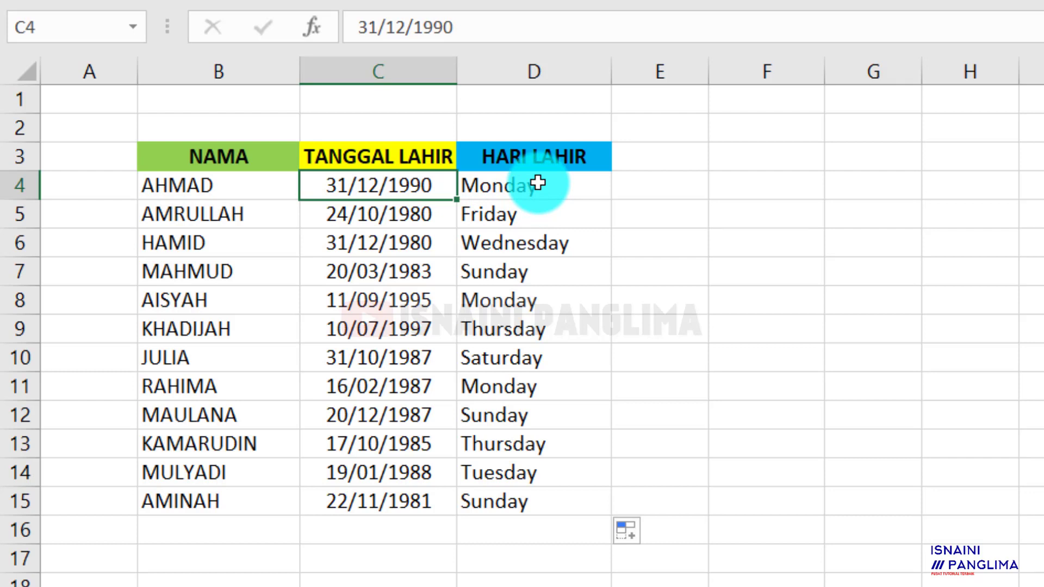
Copy the whole TANGGAL LAHIR column C into column F and select the pasted dates
{"action": "left_click", "coordinate": [366, 65]}
{"action": "right_click", "coordinate": [374, 73]}
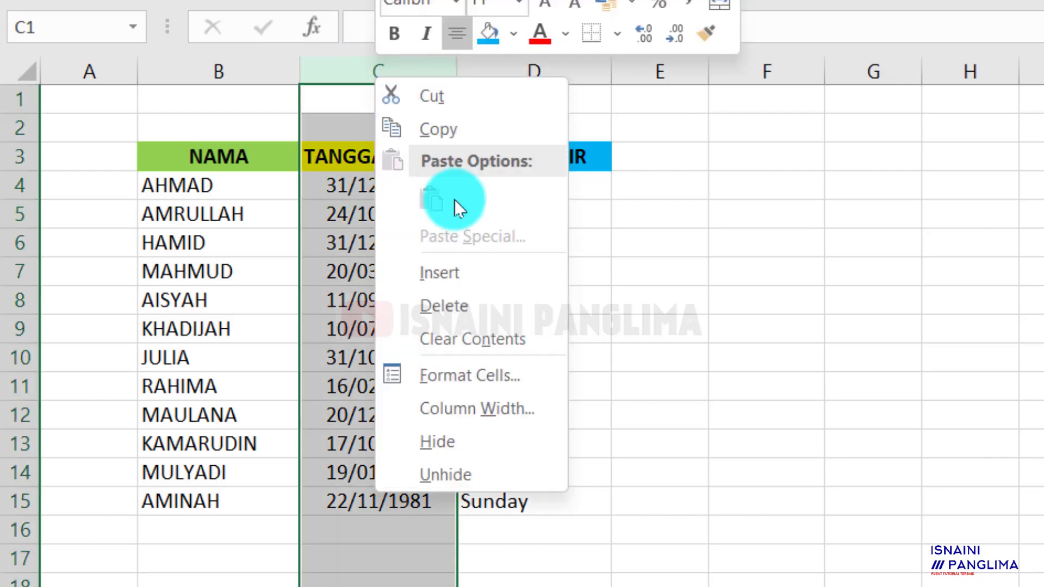
{"action": "left_click", "coordinate": [448, 133]}
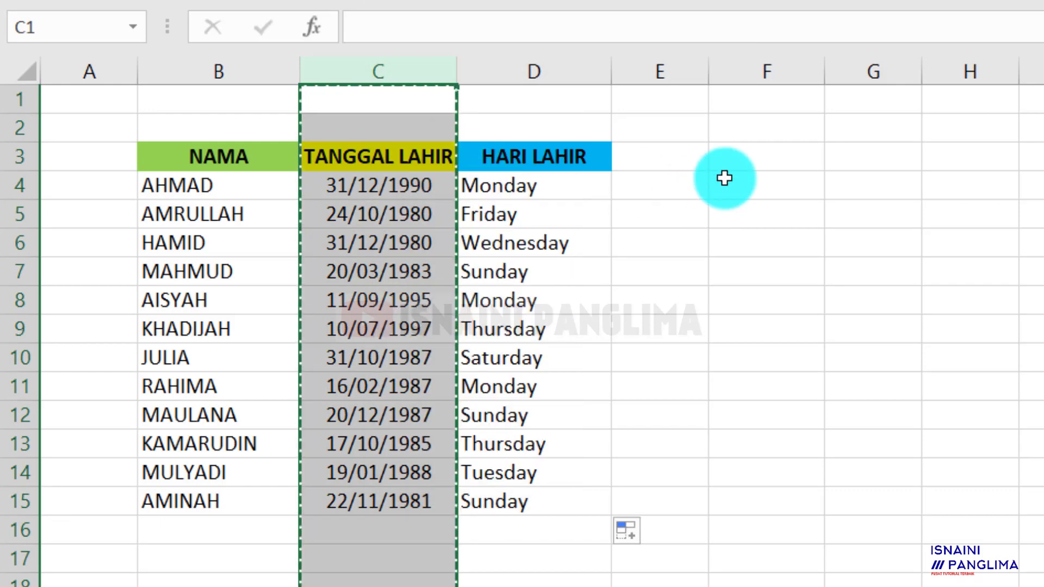
{"action": "right_click", "coordinate": [782, 73]}
{"action": "left_click", "coordinate": [840, 196]}
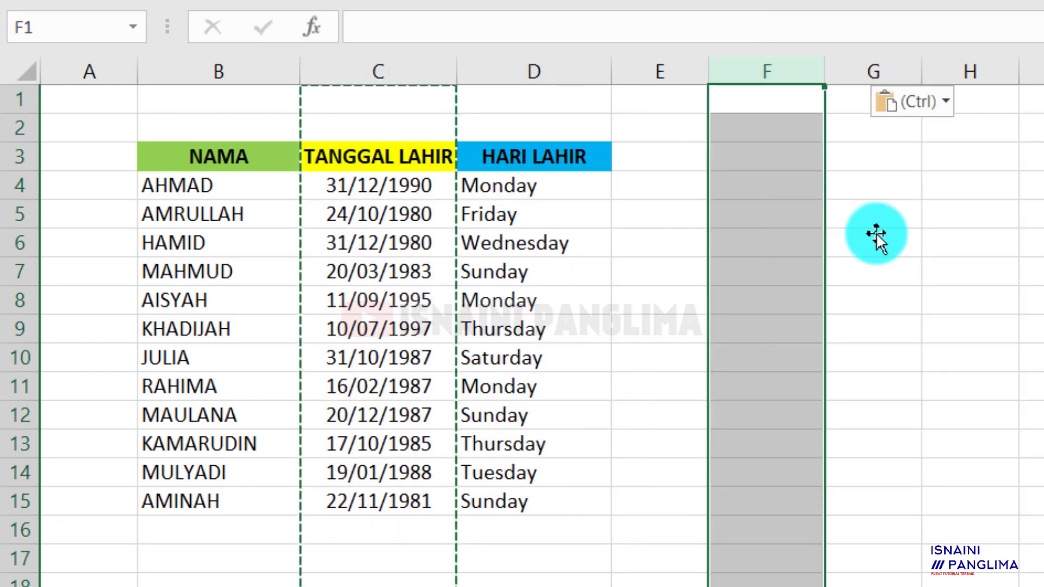
{"action": "left_click", "coordinate": [1014, 332]}
{"action": "key", "text": "Escape"}
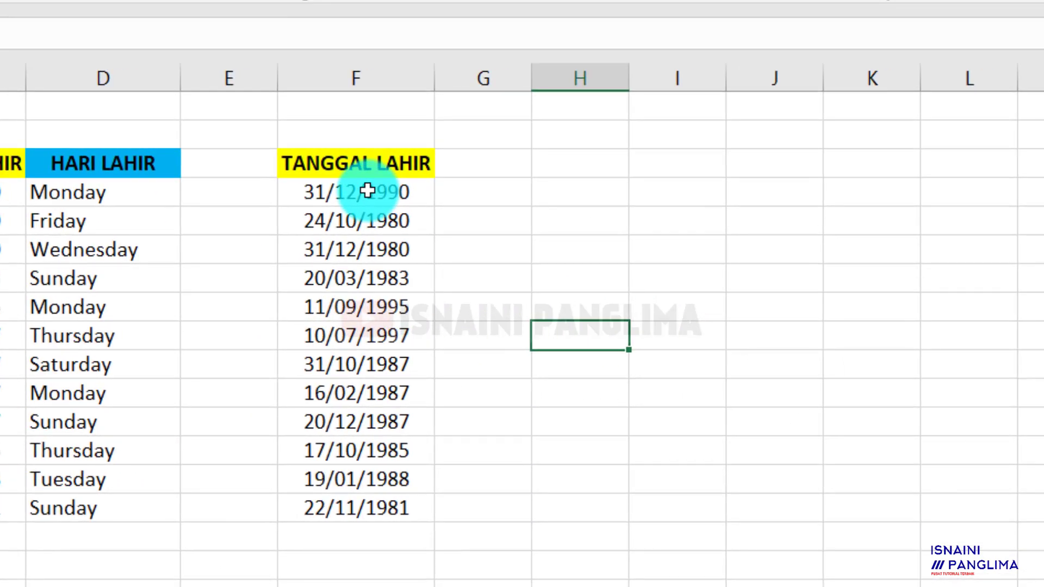
{"action": "left_click_drag", "start_coordinate": [368, 191], "coordinate": [367, 520]}
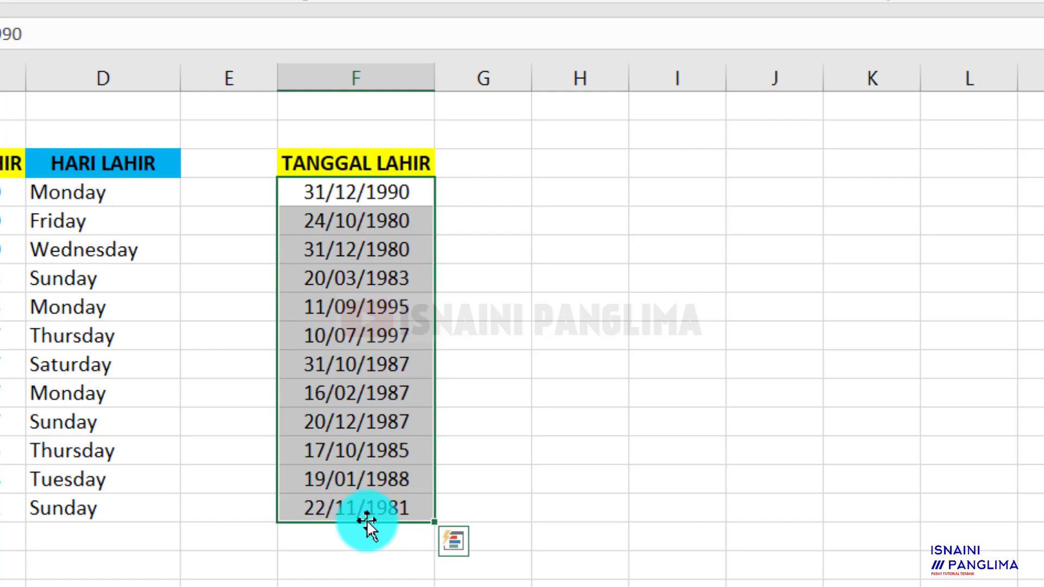
In Format Cells, choose the Custom category and delete the dd/mm/yyyy format code
{"action": "key", "text": "ctrl+1"}
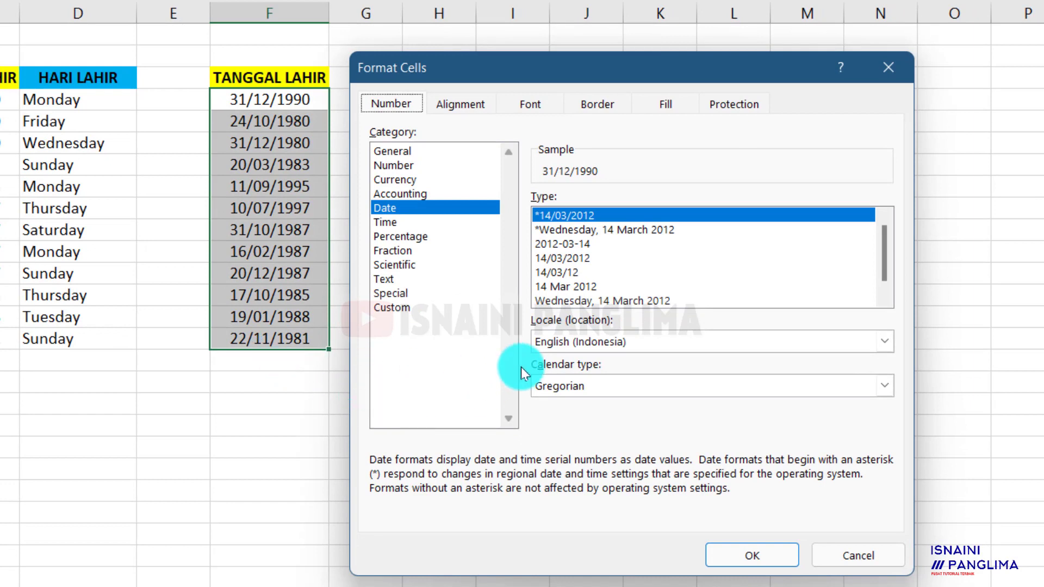
{"action": "left_click", "coordinate": [388, 307]}
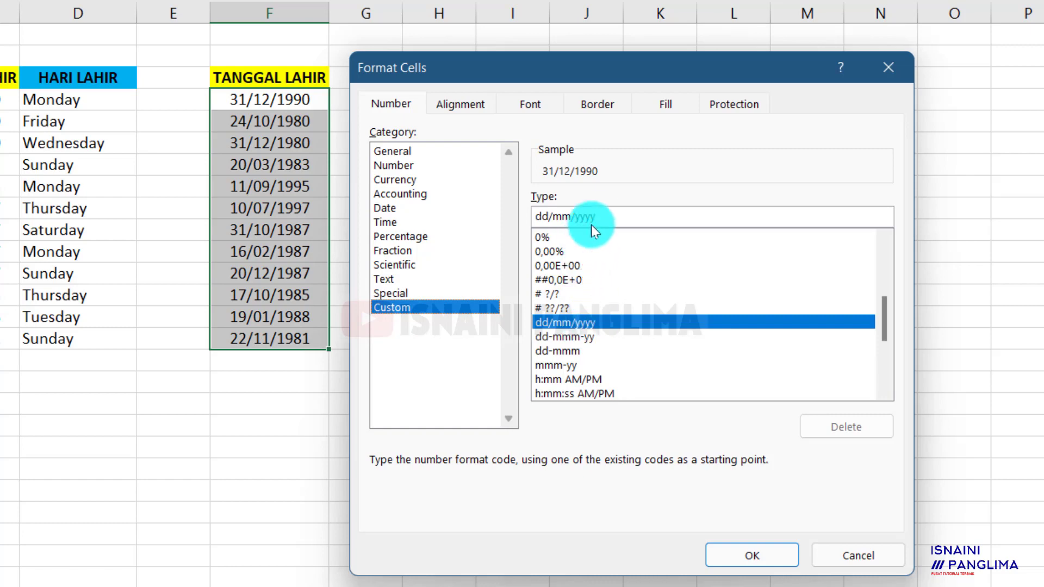
{"action": "left_click_drag", "start_coordinate": [595, 217], "coordinate": [532, 216]}
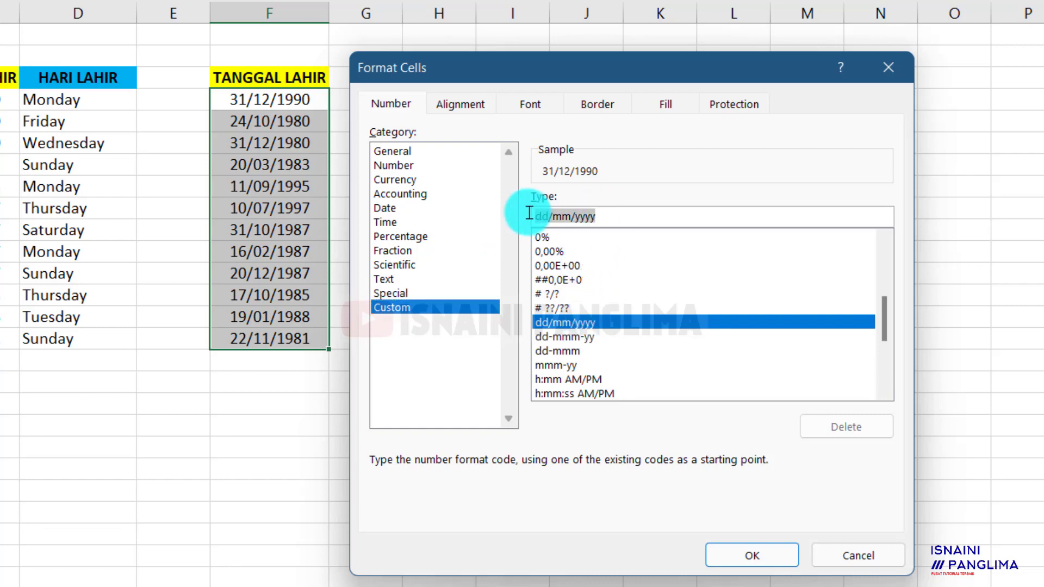
{"action": "key", "text": "BackSpace"}
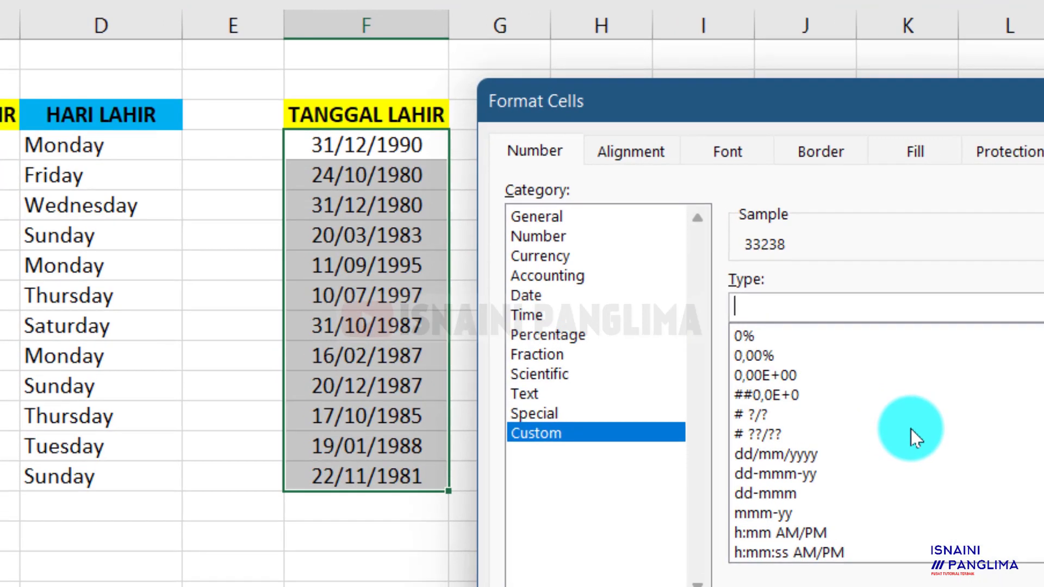
Enter the custom format code [$-21] DDDD, previewing the day as Senin
{"action": "type", "text": "["}
{"action": "type", "text": "$"}
{"action": "type", "text": "-21"}
{"action": "type", "text": "]"}
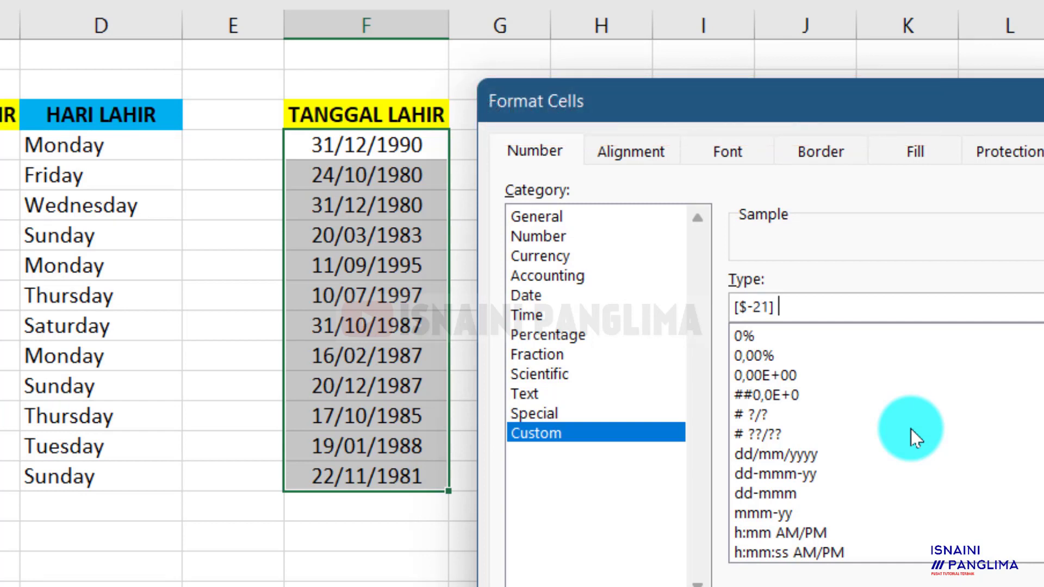
{"action": "type", "text": " D"}
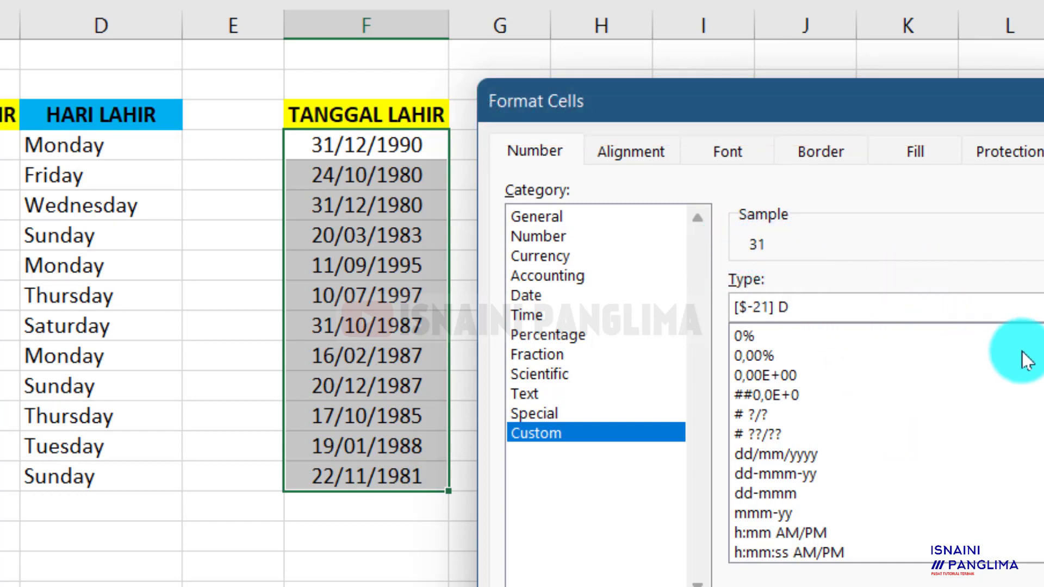
{"action": "type", "text": "DDD"}
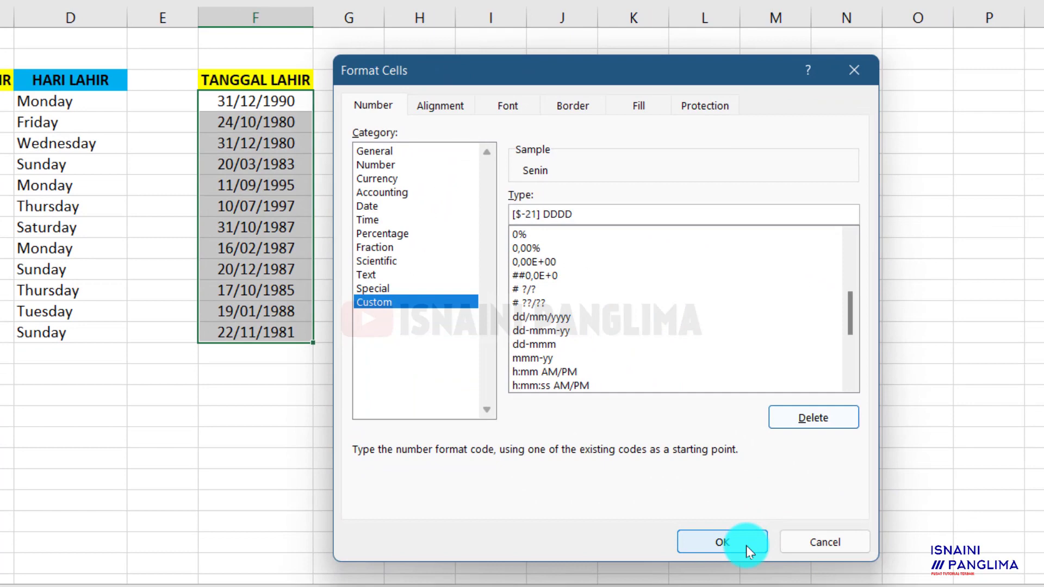
Apply the [$-21] DDDD format so column F shows Indonesian day names like Senin
{"action": "left_click", "coordinate": [746, 546]}
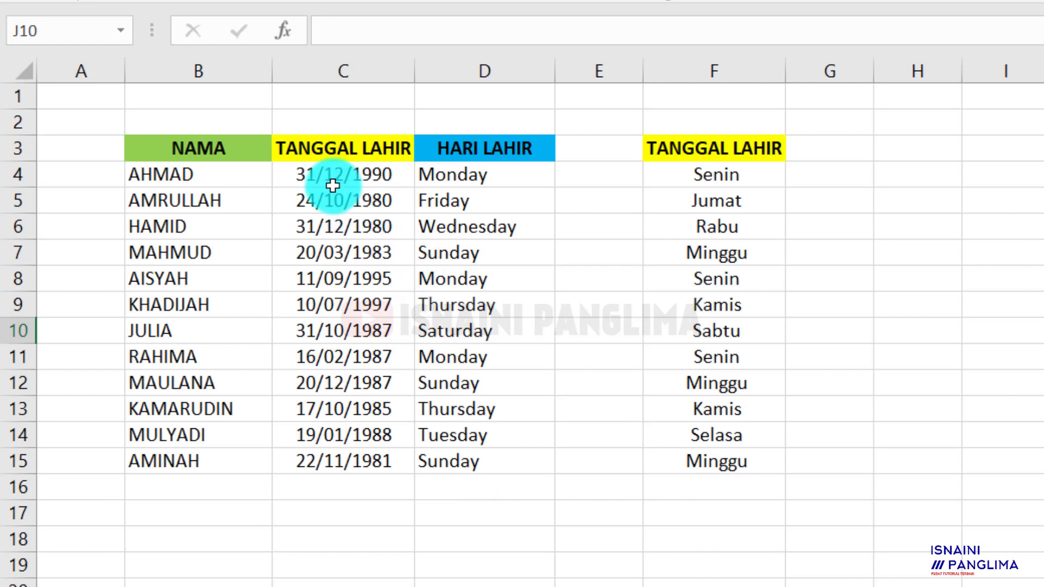
{"action": "mouse_move", "coordinate": [461, 172]}
{"action": "left_mouse_down"}
{"action": "mouse_move", "coordinate": [509, 410]}
{"action": "mouse_move", "coordinate": [507, 464]}
{"action": "left_mouse_up"}
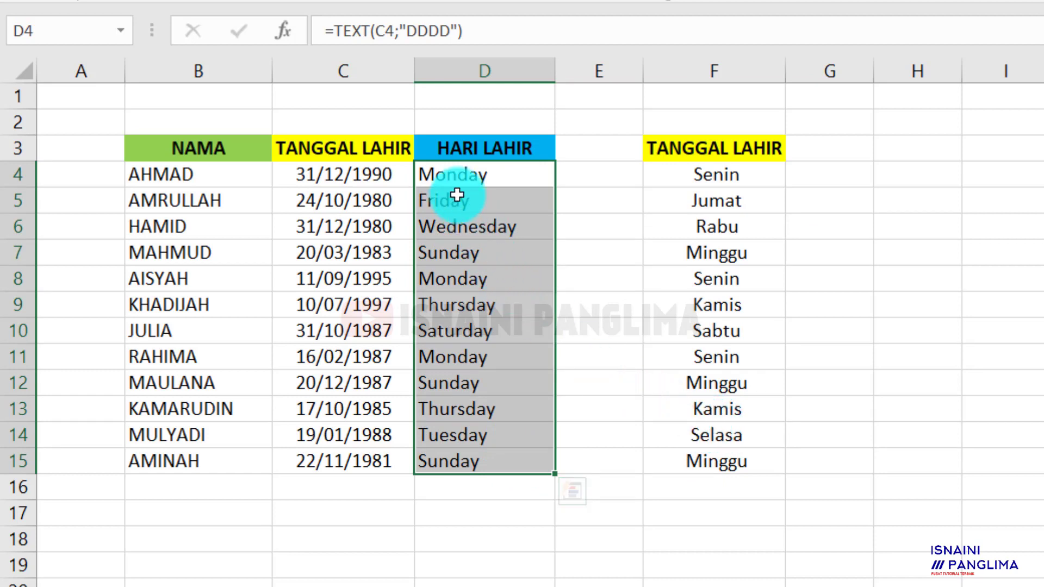
{"action": "left_click", "coordinate": [452, 176]}
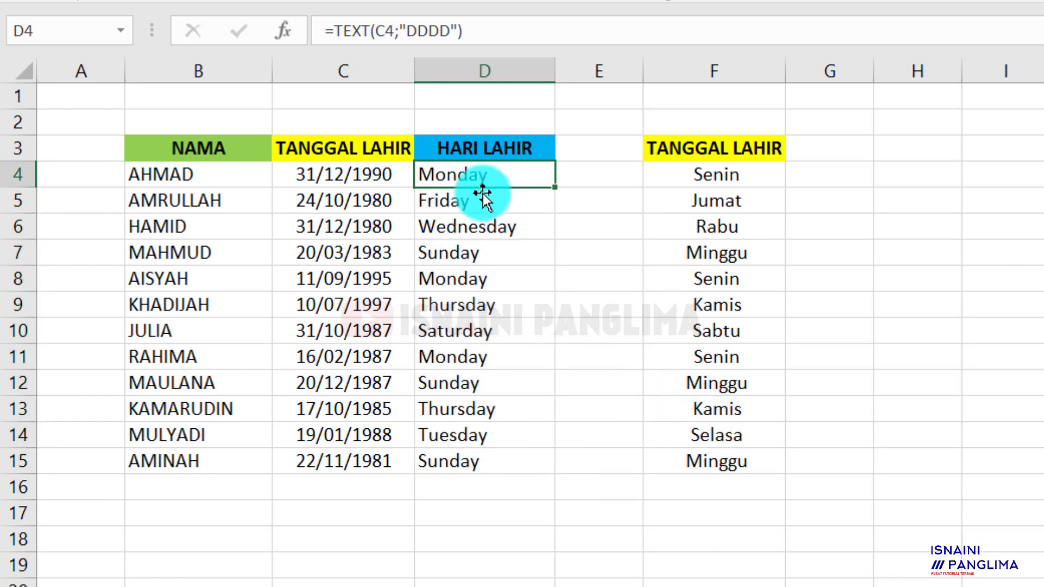